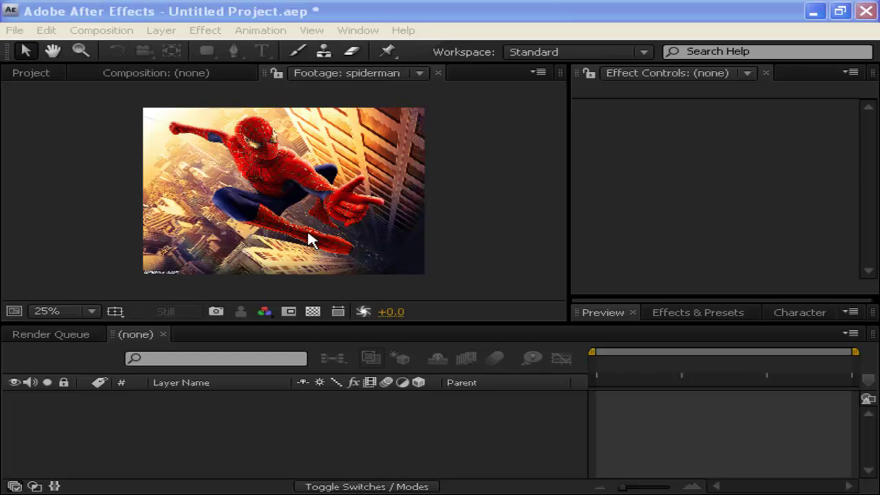
Step: Build the spiderman 2 composition (1024 x 768, 29.97 fps) from the spiderman footage
left_click(34, 71)
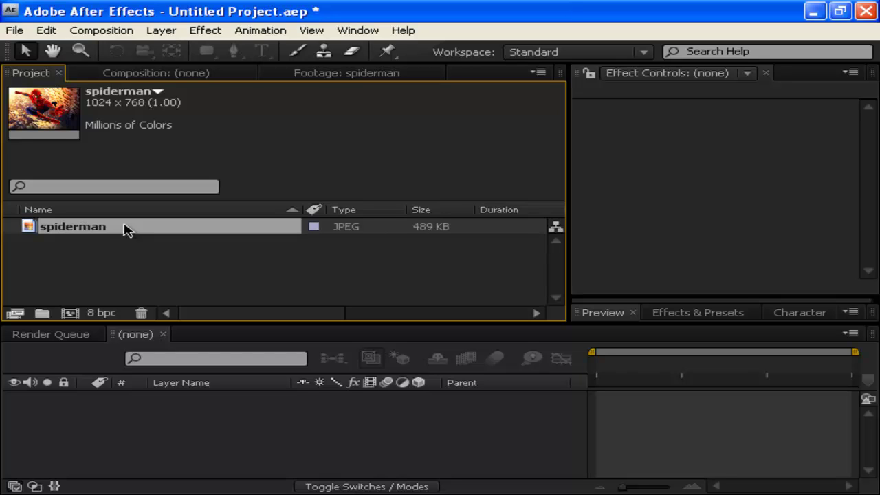
left_click_drag(122, 227, 107, 444)
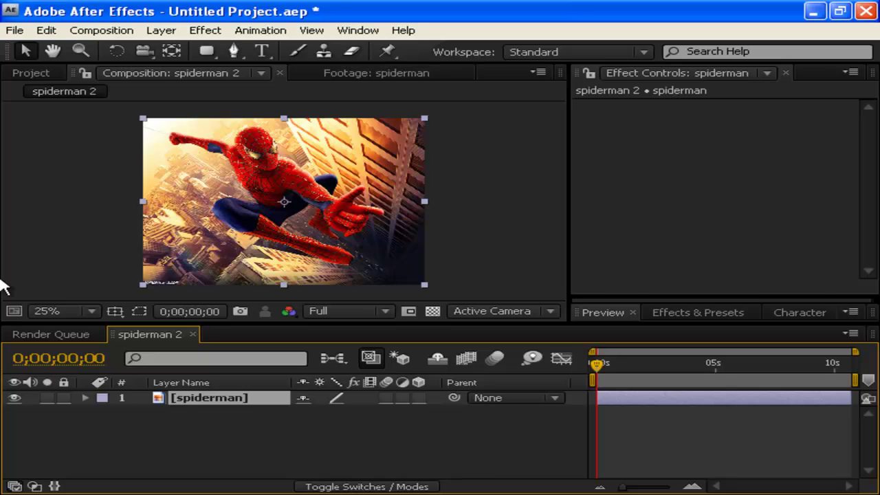
left_click(36, 77)
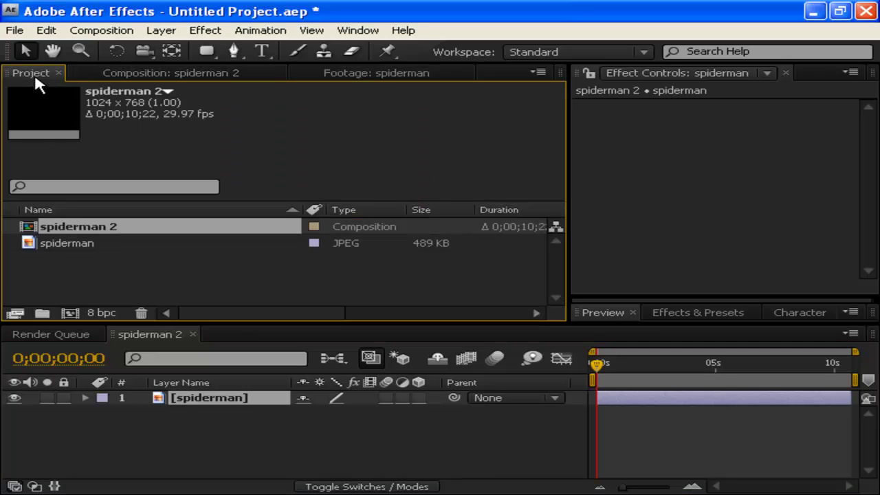
left_click(112, 76)
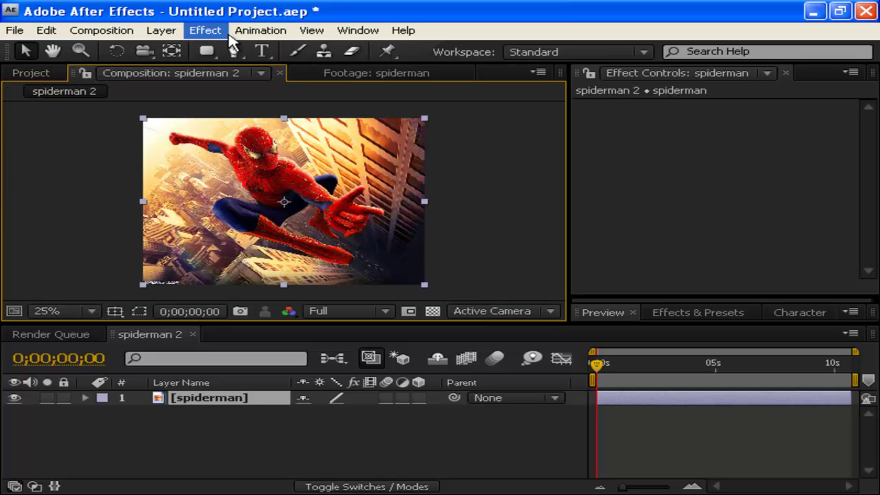
Step: Apply Stylize > Motion Tile to the spiderman layer at its default settings
left_click(206, 30)
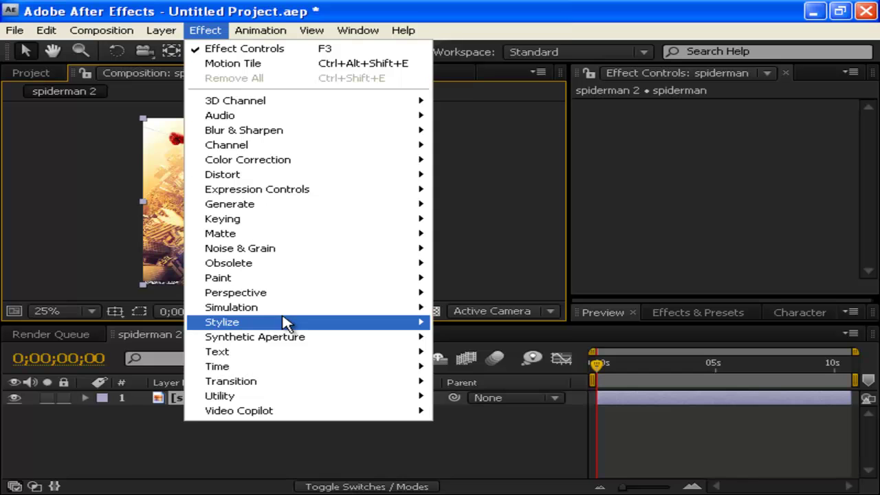
mouse_move(295, 321)
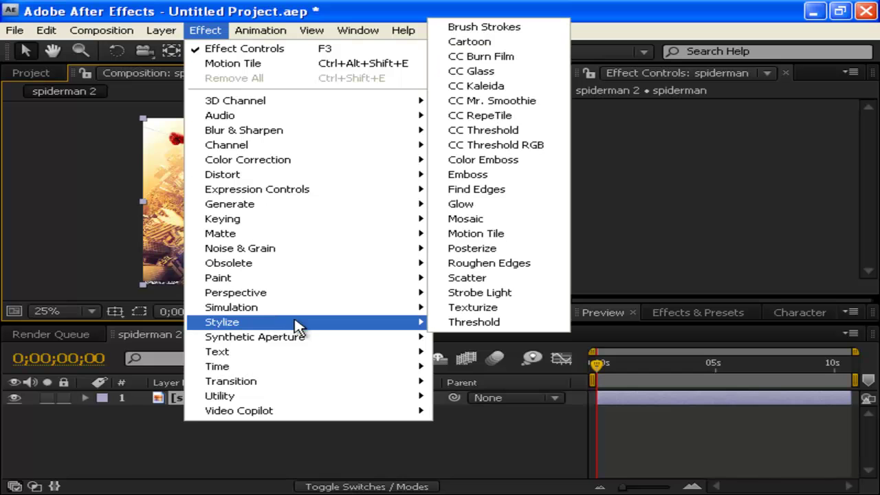
left_click(502, 235)
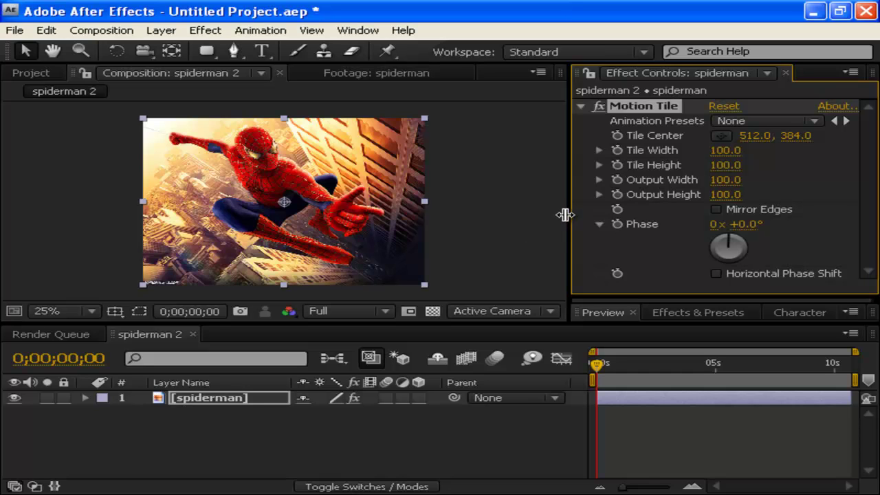
Step: Widen the Effect Controls panel and undo a trial Tile Center move, keeping 512.0, 384.0
left_click_drag(569, 215, 492, 246)
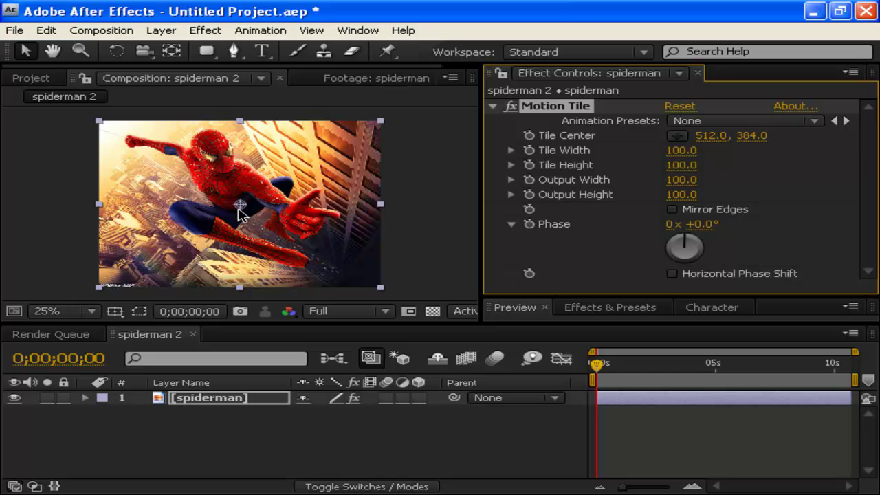
left_click_drag(240, 206, 10, 491)
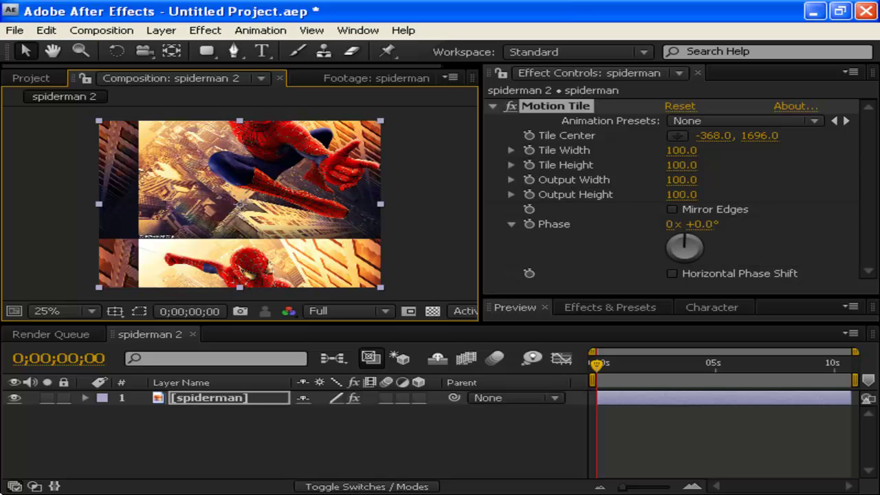
key("ctrl+z")
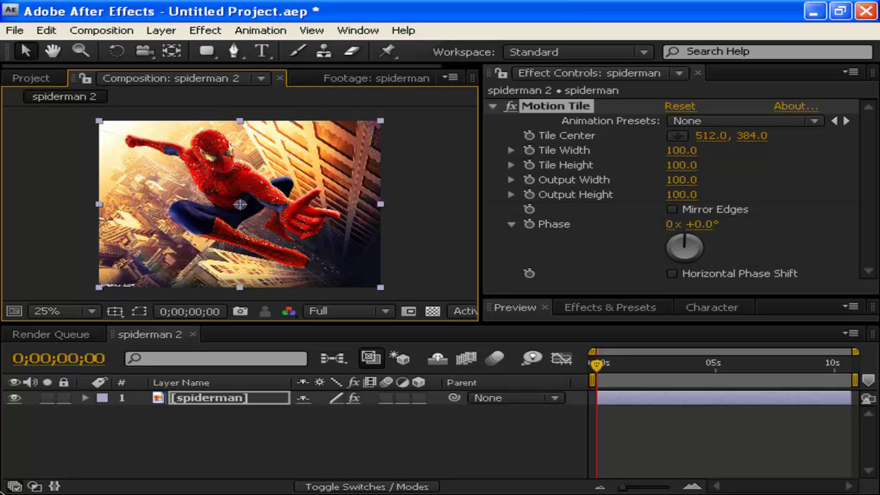
Step: Set Motion Tile's Tile Width to 50.0 after briefly trying 21 and scrubbing
left_click(672, 152)
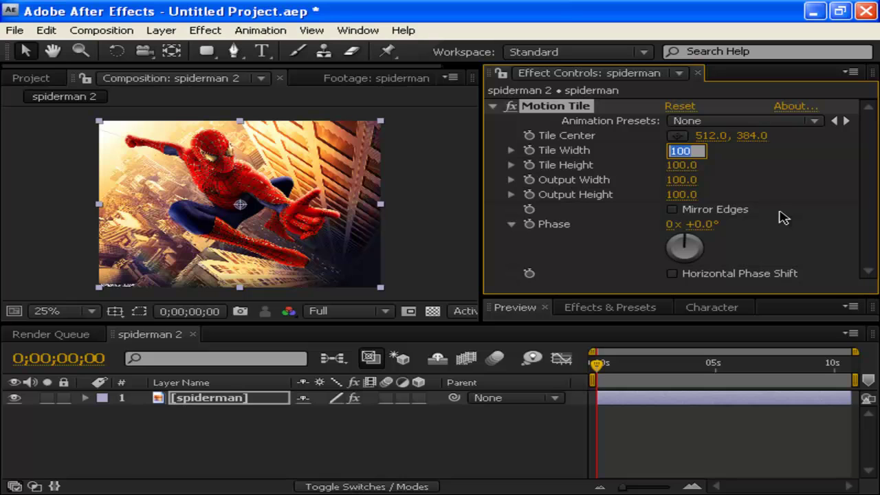
type("50")
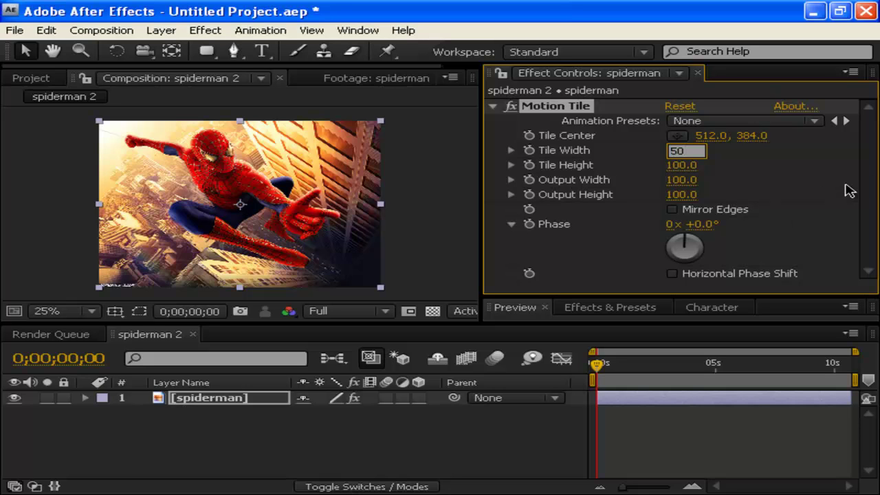
key("Return")
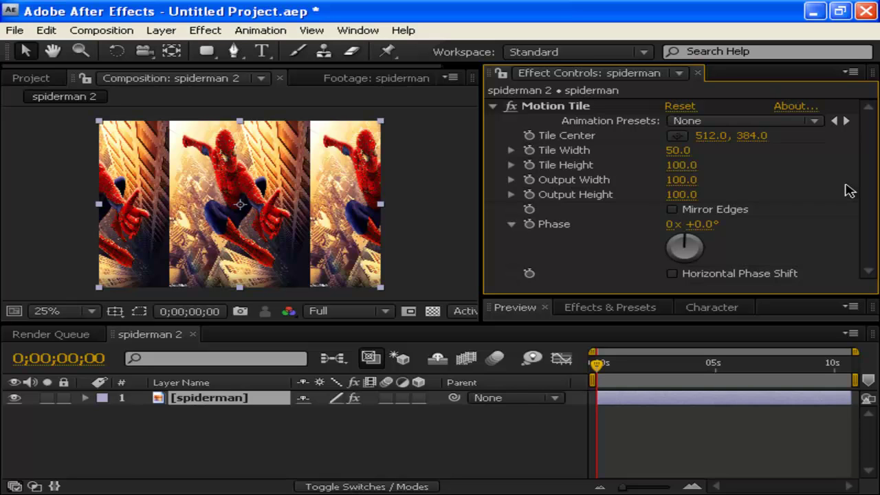
left_click(680, 151)
type("21")
key("Return")
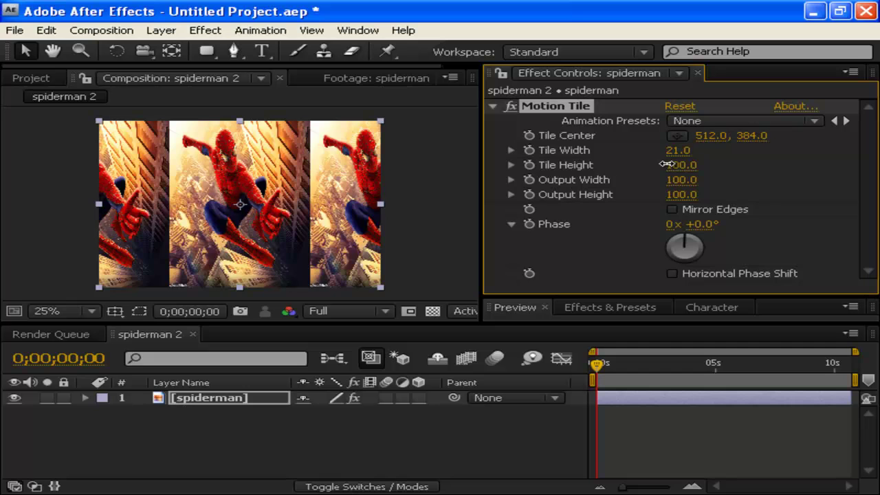
left_click_drag(665, 164, 644, 168)
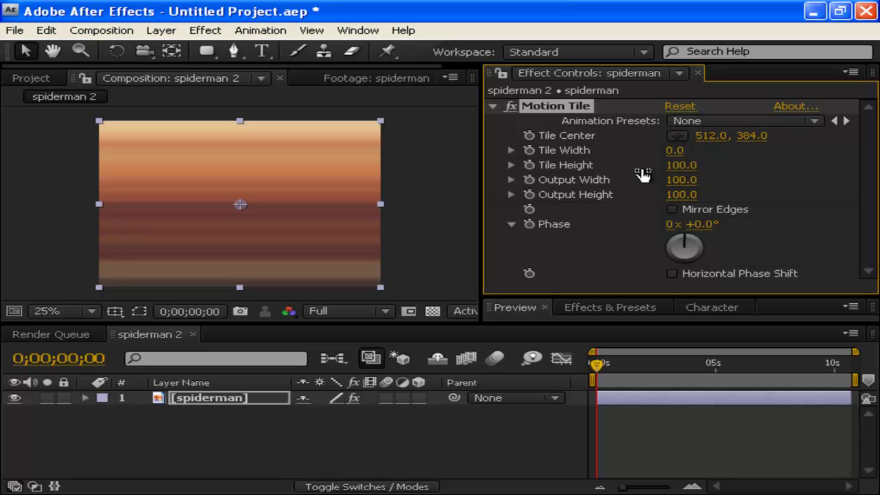
left_click(670, 152)
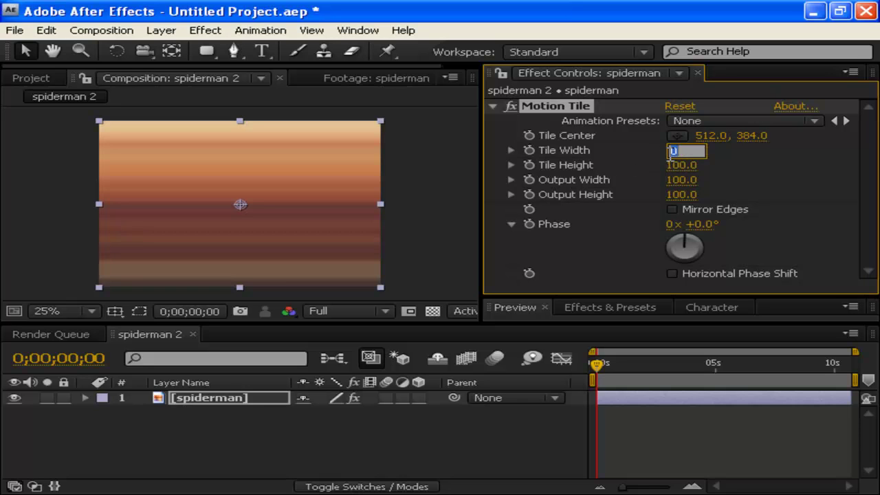
type("50")
key("Return")
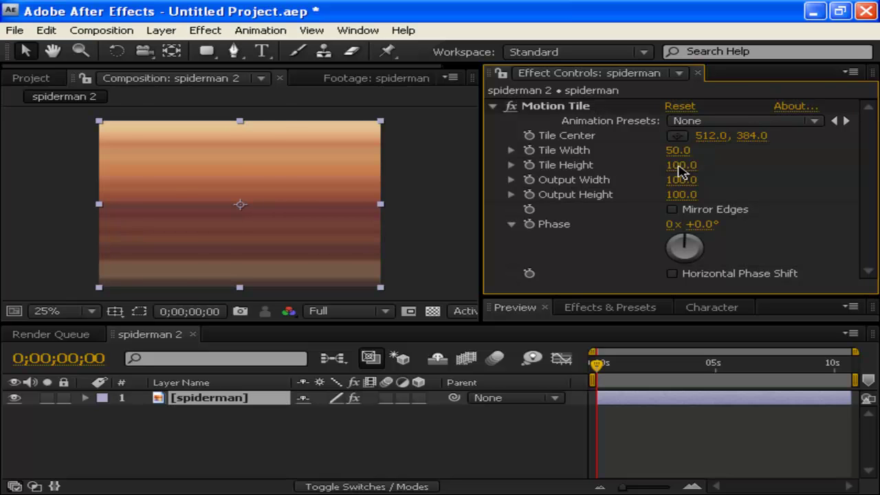
Step: Scrub Motion Tile's Tile Height down to 27.0, forming a grid of small tiles
left_click_drag(661, 178, 627, 195)
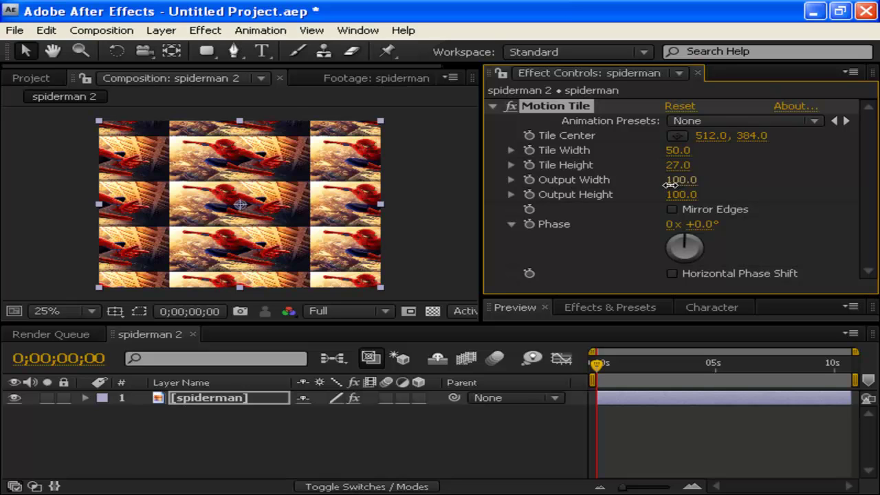
Step: Set Motion Tile Output Width to 440.0 and Output Height to 500.0
mouse_move(668, 187)
left_mouse_down()
mouse_move(658, 190)
mouse_move(679, 186)
mouse_move(660, 188)
mouse_move(666, 192)
left_mouse_up()
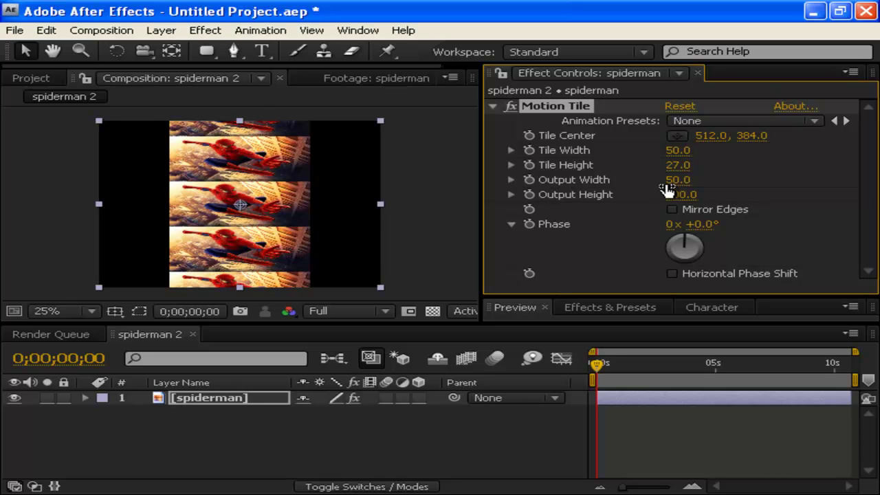
left_click_drag(666, 185, 680, 195)
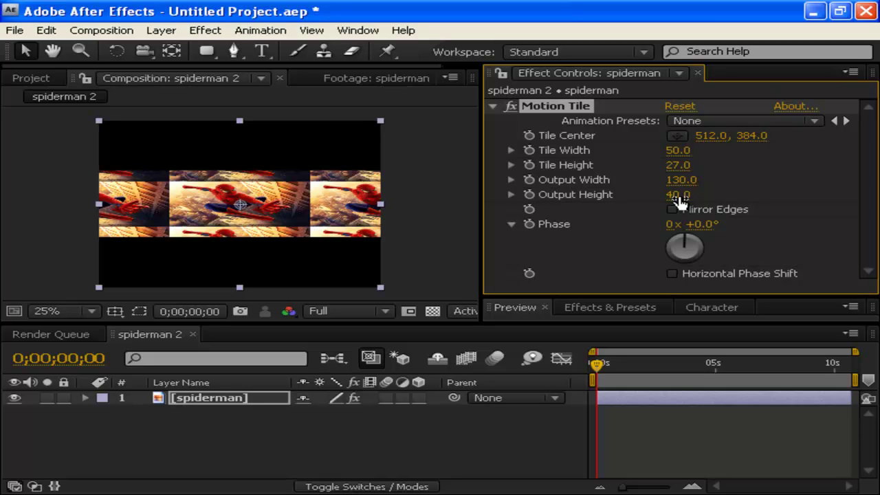
left_click_drag(678, 195, 723, 194)
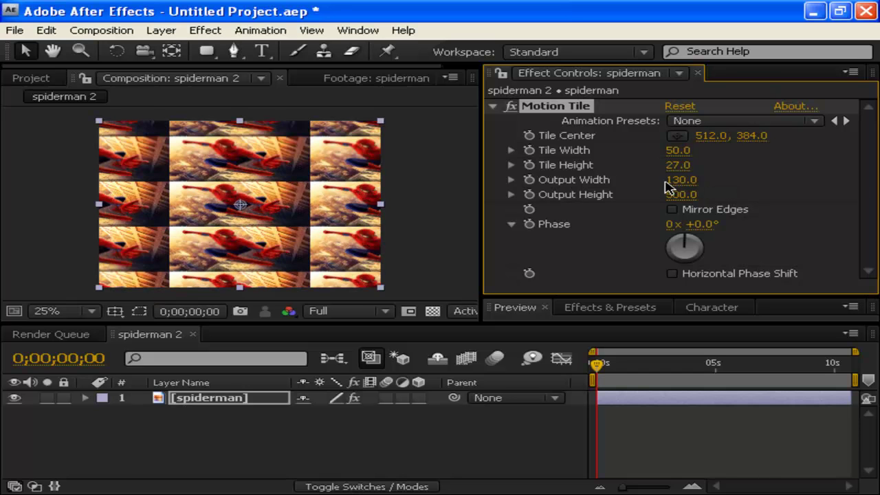
left_click_drag(766, 169, 754, 196)
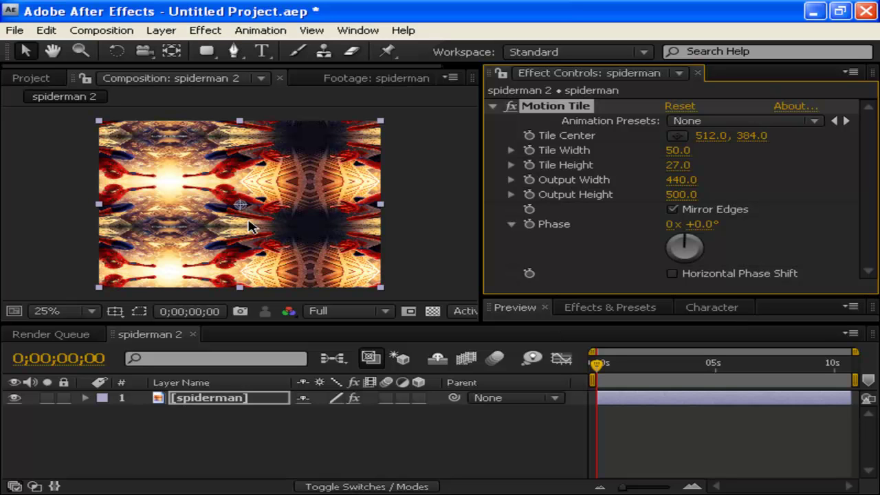
Step: Move the Motion Tile centre to 956, 380 and switch off Mirror Edges
left_click_drag(240, 204, 113, 294)
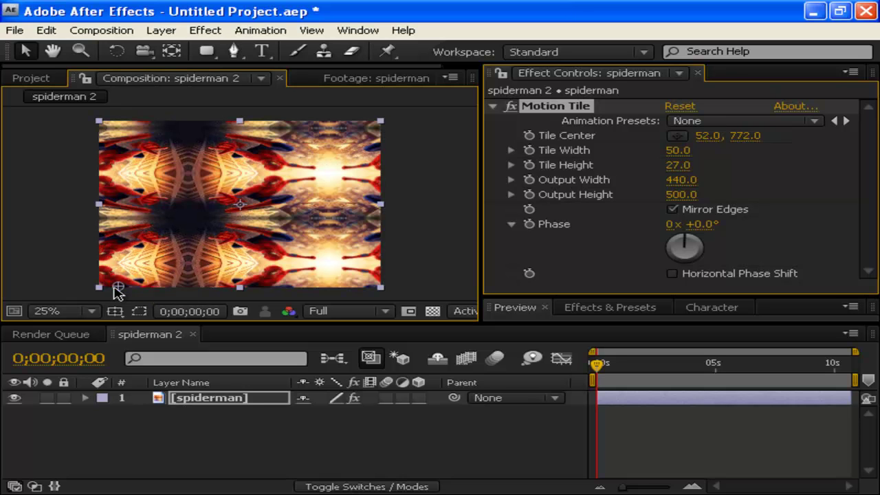
left_click_drag(215, 281, 389, 309)
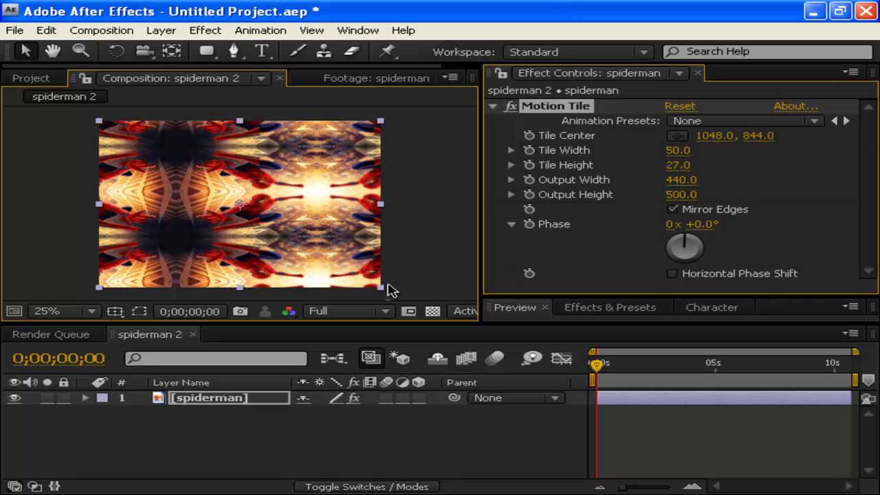
left_click_drag(360, 194, 364, 208)
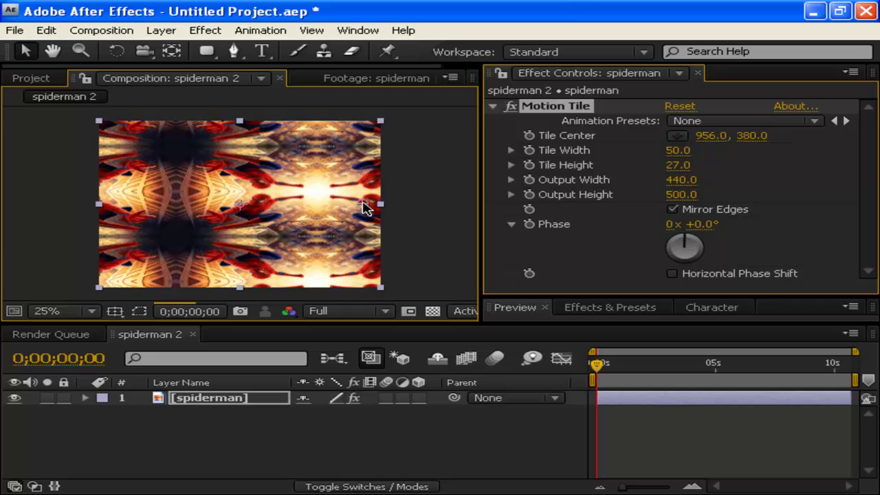
left_click(673, 210)
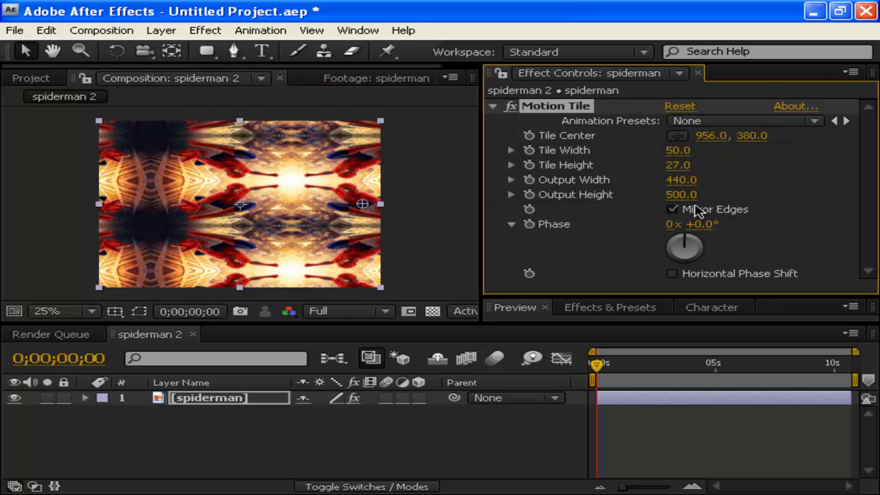
left_click(673, 211)
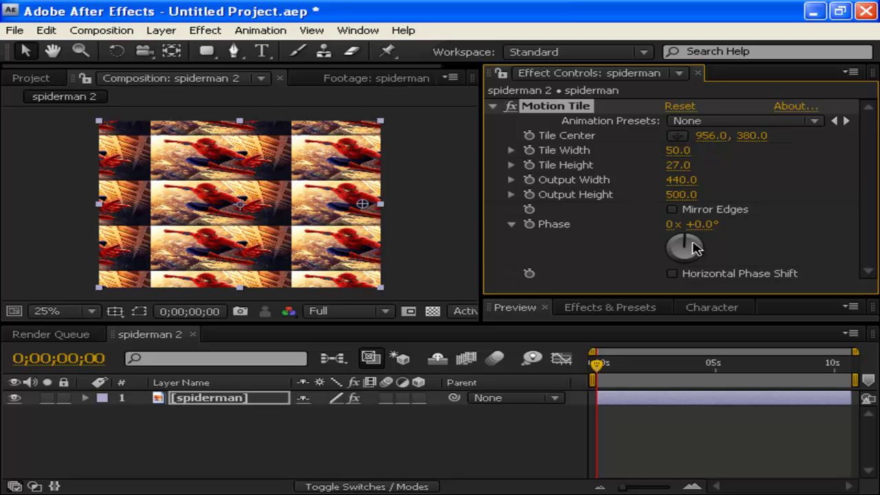
Step: Set Motion Tile Phase to +124° and shift Tile Center to 532, 380
left_click_drag(699, 244, 702, 272)
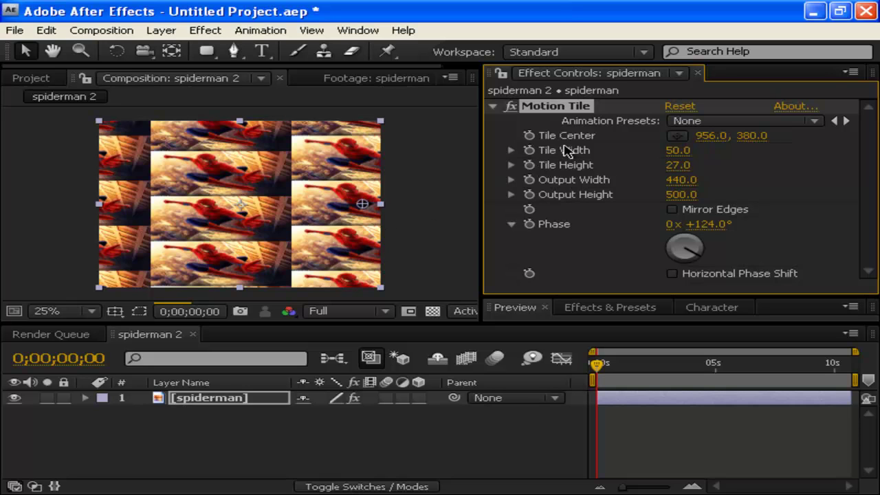
left_click_drag(360, 202, 240, 200)
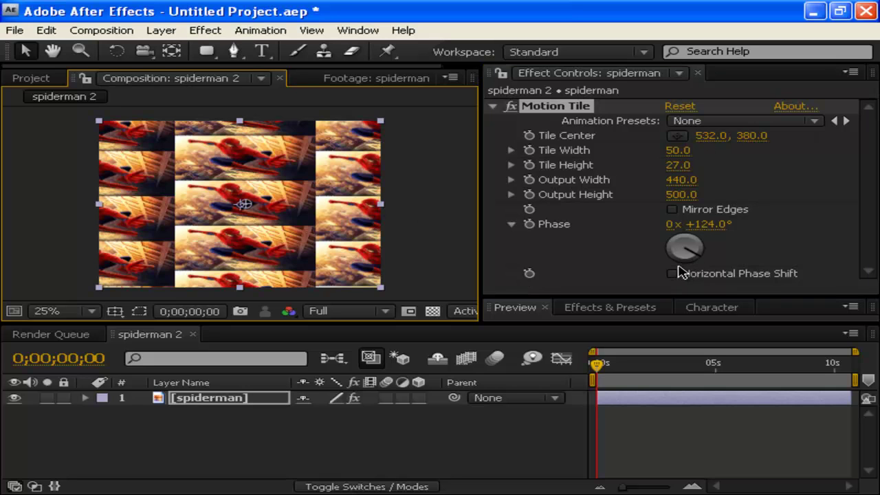
Step: Turn the Motion Tile Phase dial to 0x +271.0°
left_click(679, 271)
left_click_drag(670, 269, 663, 253)
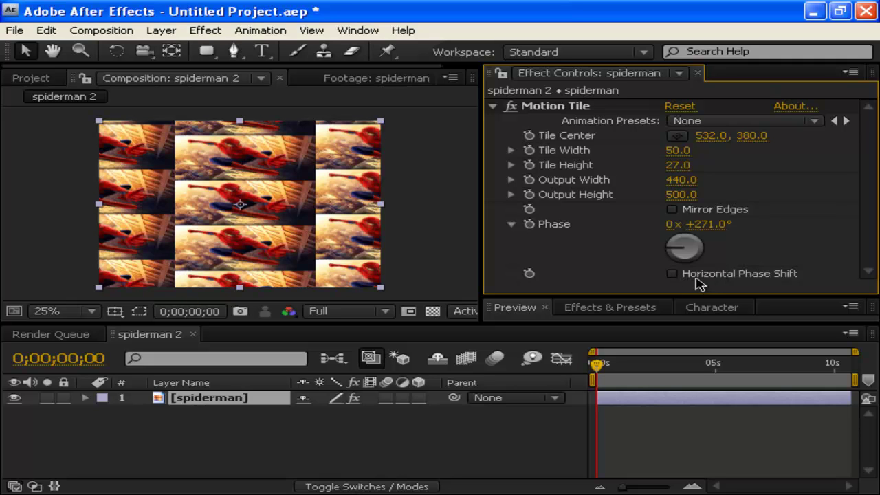
key("Return")
key("Return")
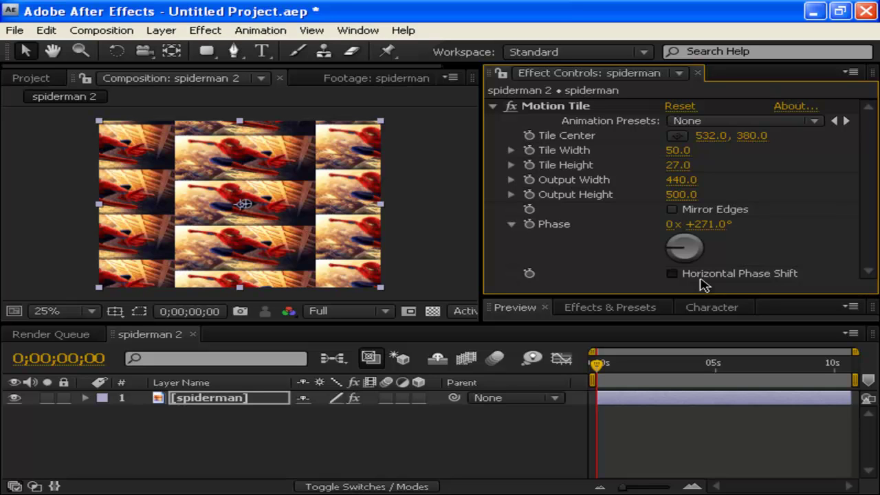
left_click(703, 280)
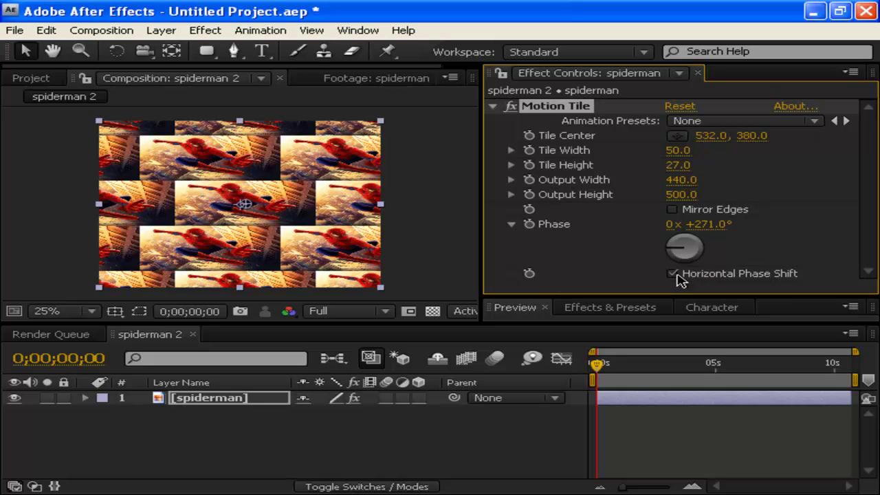
left_click(674, 275)
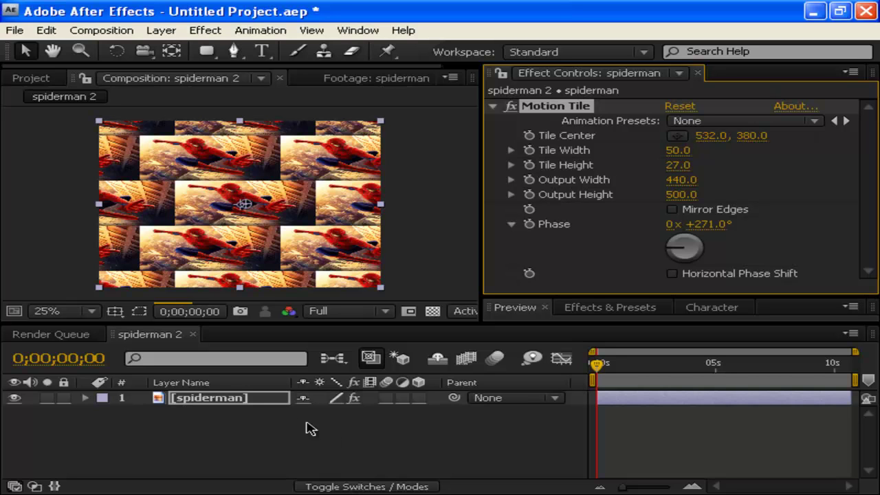
left_click(256, 401)
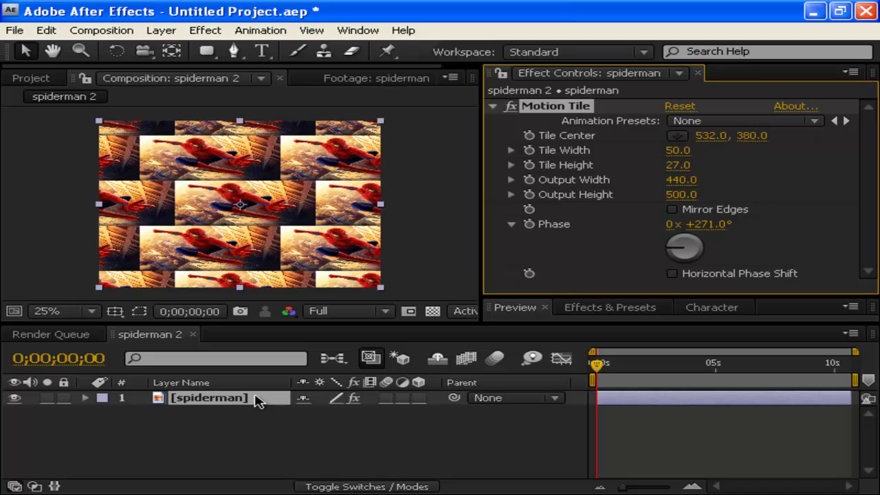
left_click(255, 402)
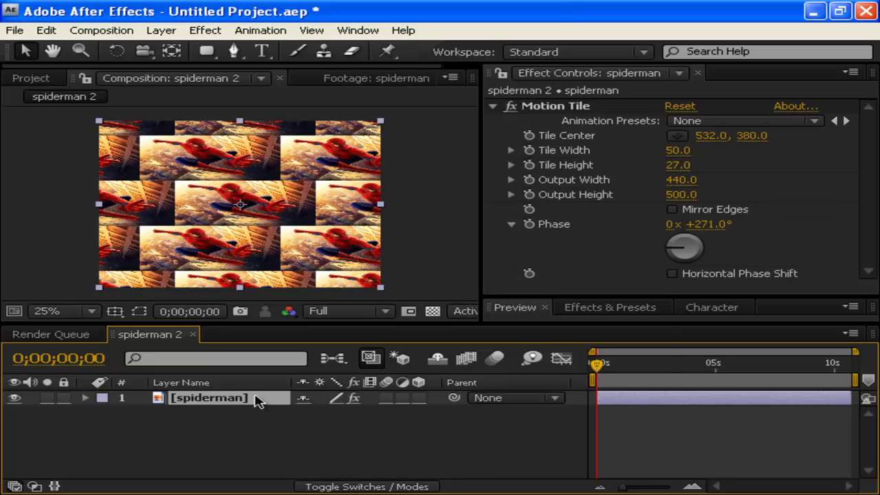
Step: Pre-compose the spiderman layer as 'soure', moving all attributes into it
key("ctrl+shift+c")
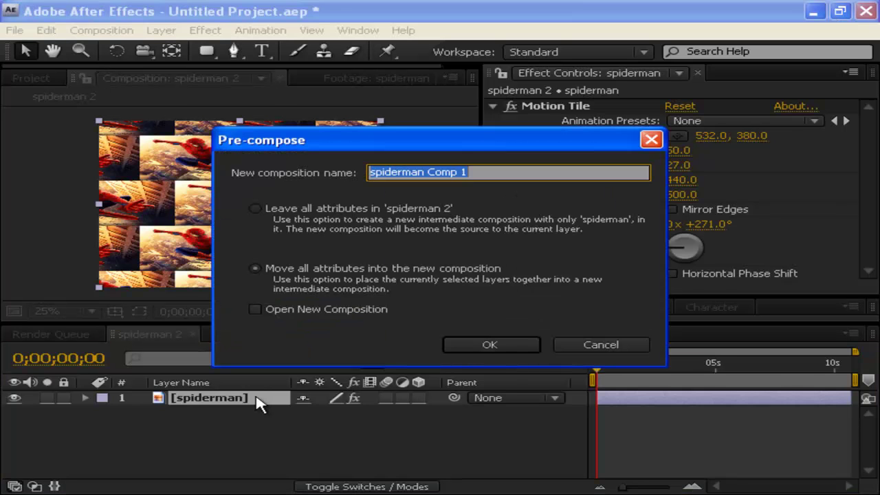
key("BackSpace")
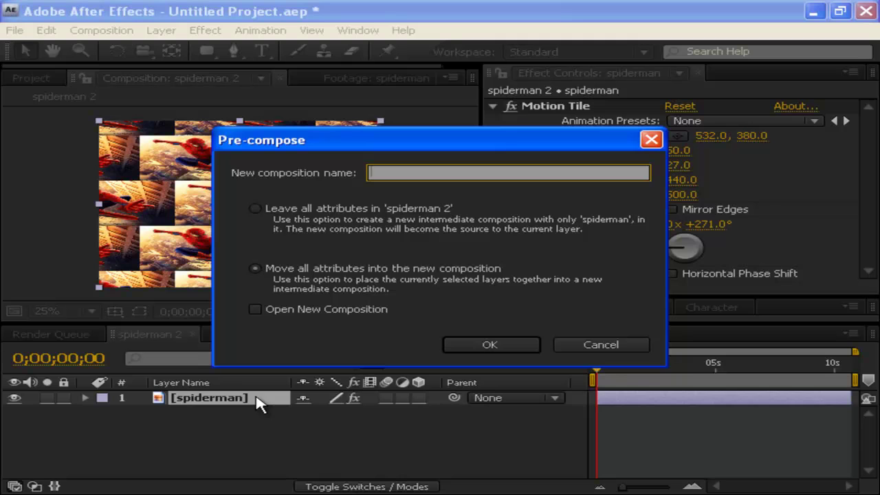
type("soure")
left_click(500, 335)
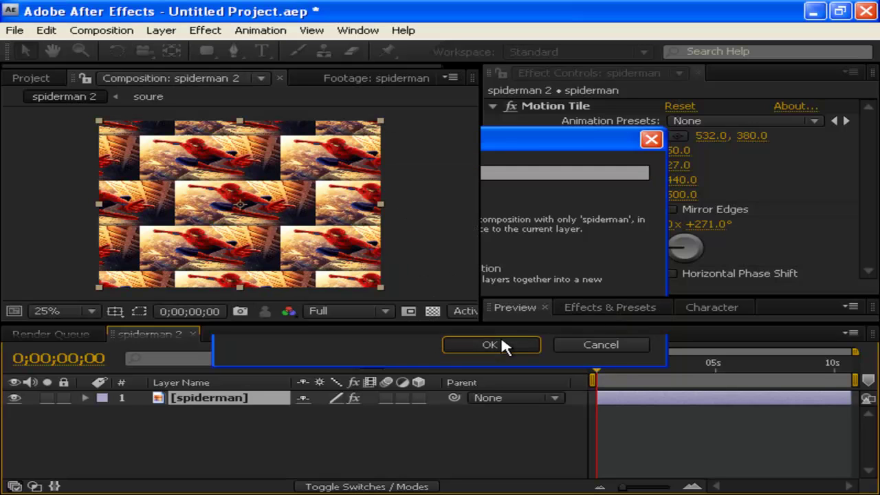
Step: Inside soure, delete Motion Tile and shrink Spider-Man slightly to leave a black border
double_click(225, 402)
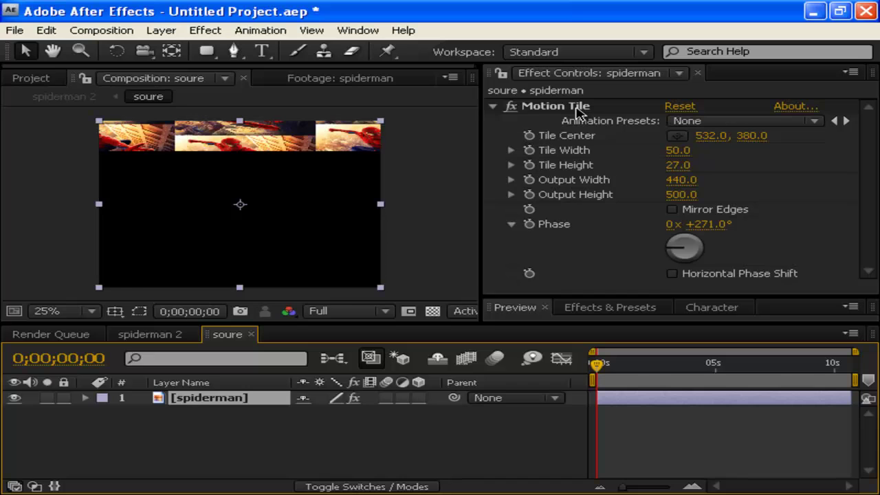
left_click(578, 110)
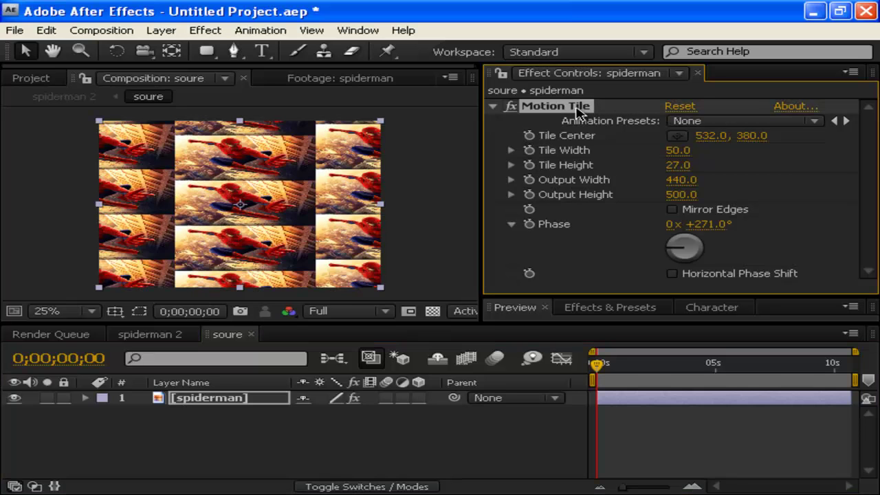
key("Delete")
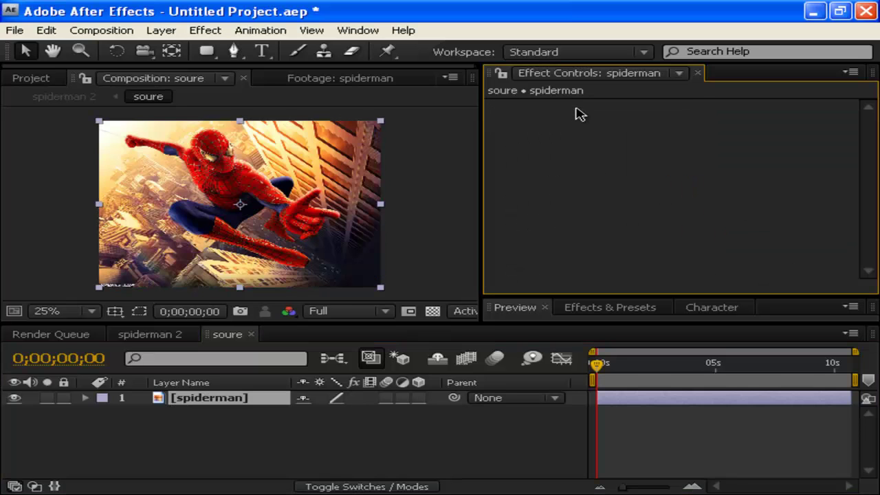
left_click_drag(382, 122, 372, 132)
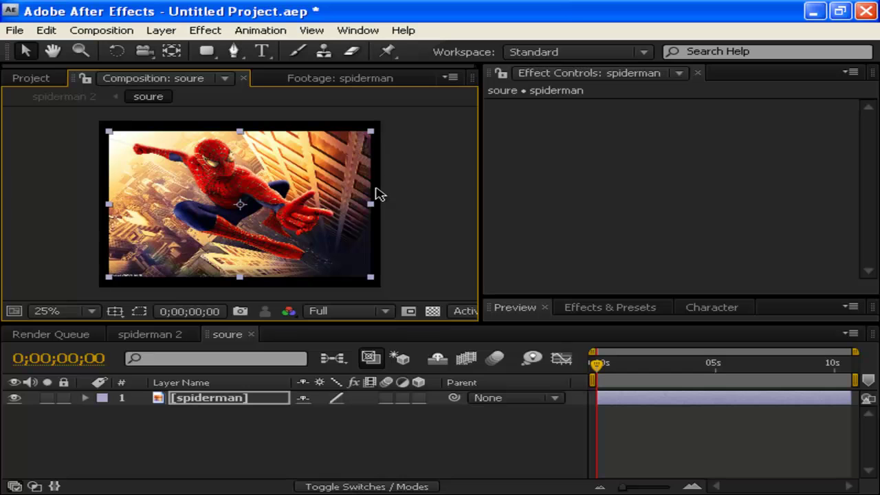
left_click(174, 337)
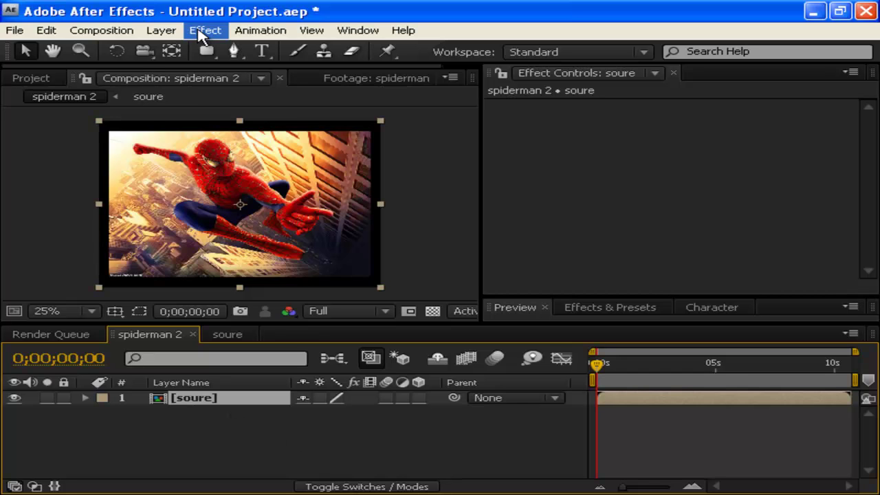
Step: Apply Motion Tile to soure, setting tile width to 84 and height to 89
left_click(206, 33)
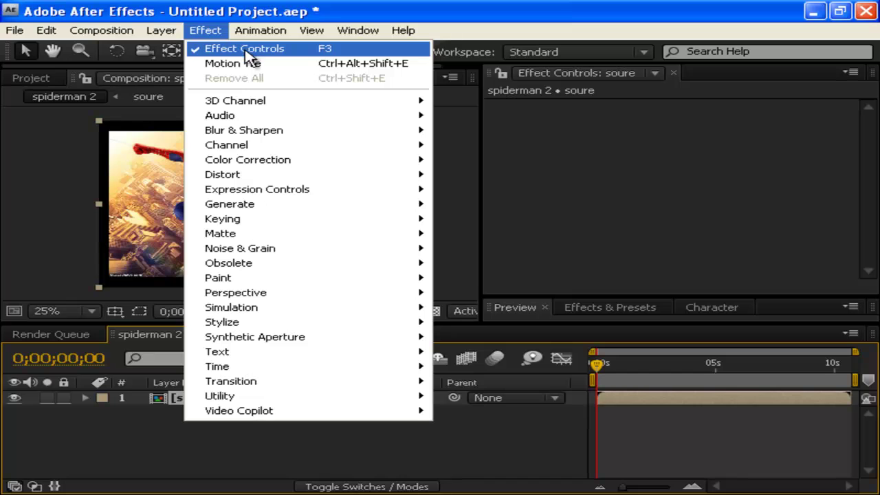
left_click(245, 63)
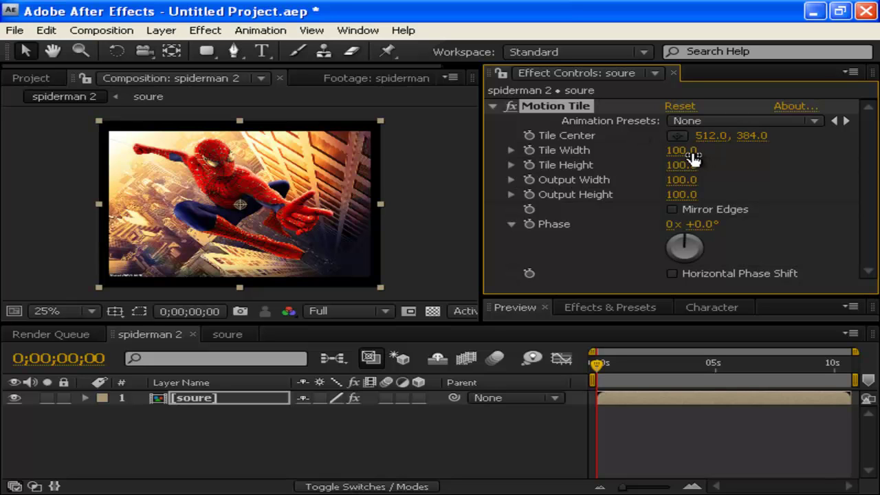
left_click_drag(680, 155, 678, 161)
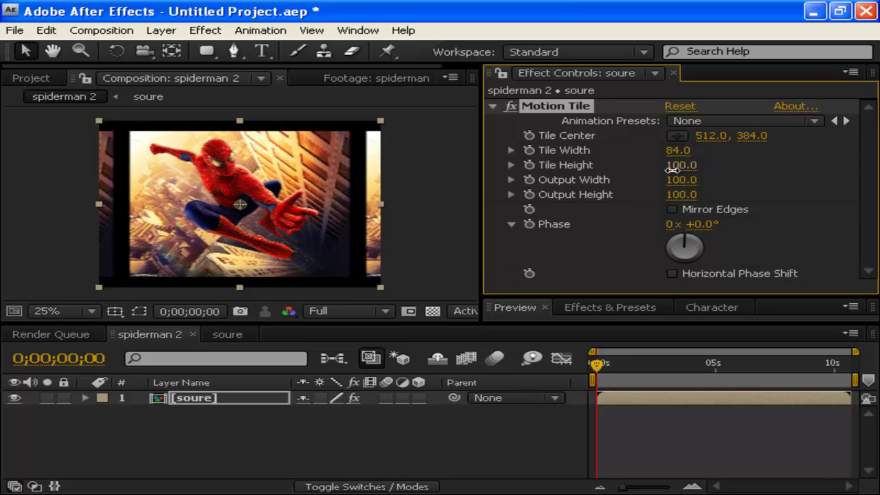
left_click_drag(668, 171, 636, 180)
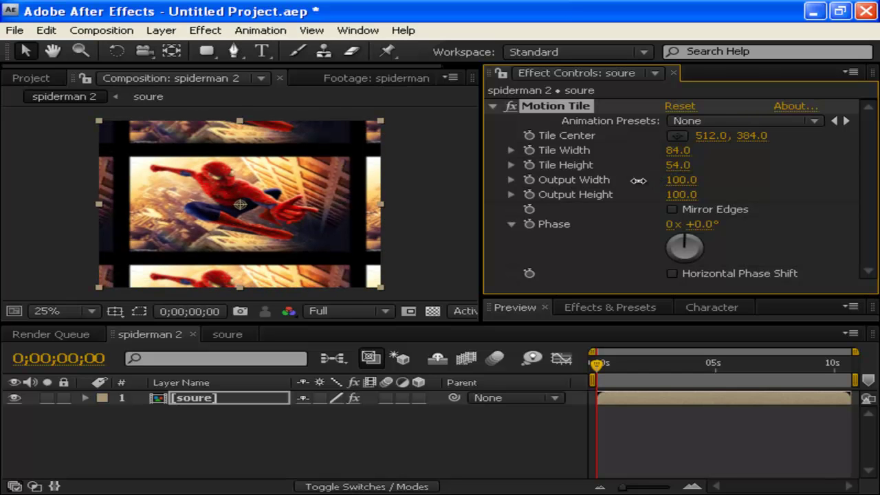
Step: Reduce Tile Width from 84 to 57 and turn Phase to +67°
left_click(675, 151)
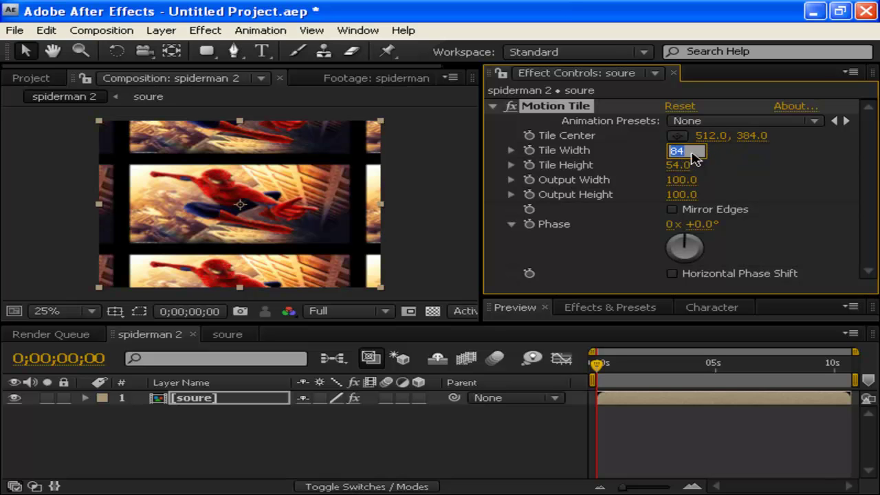
left_click(733, 158)
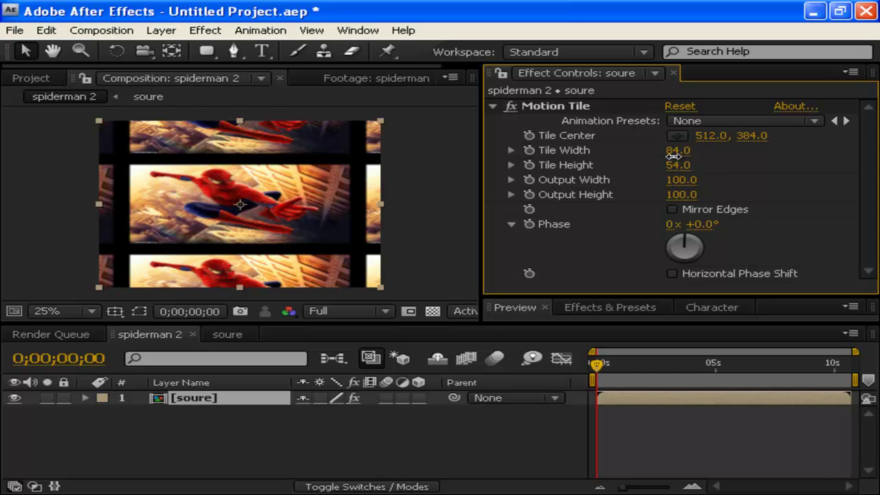
mouse_move(674, 156)
left_mouse_down()
mouse_move(664, 154)
mouse_move(668, 165)
left_mouse_up()
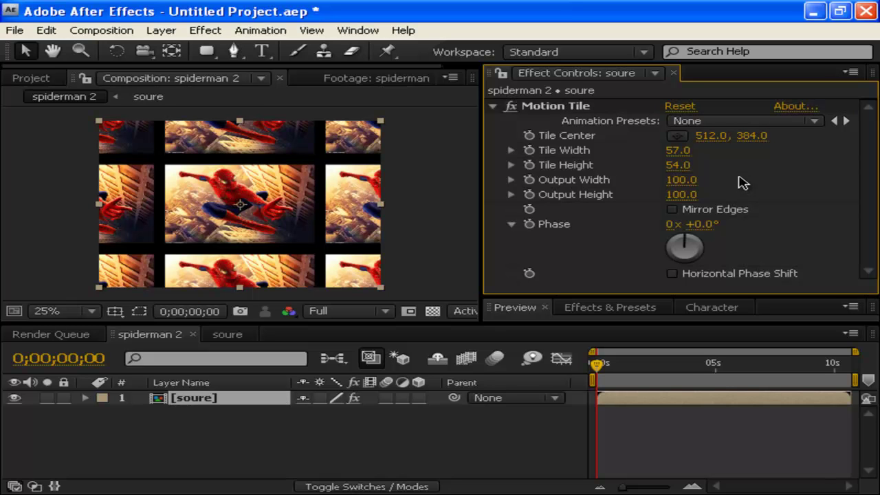
left_click_drag(693, 237, 700, 255)
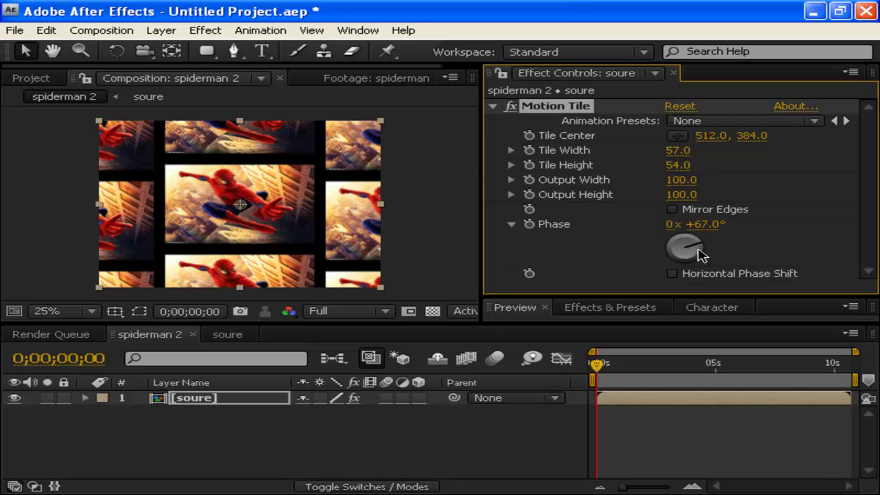
Step: Rotate the soure layer to 11° via its Rotation property
left_click(214, 402)
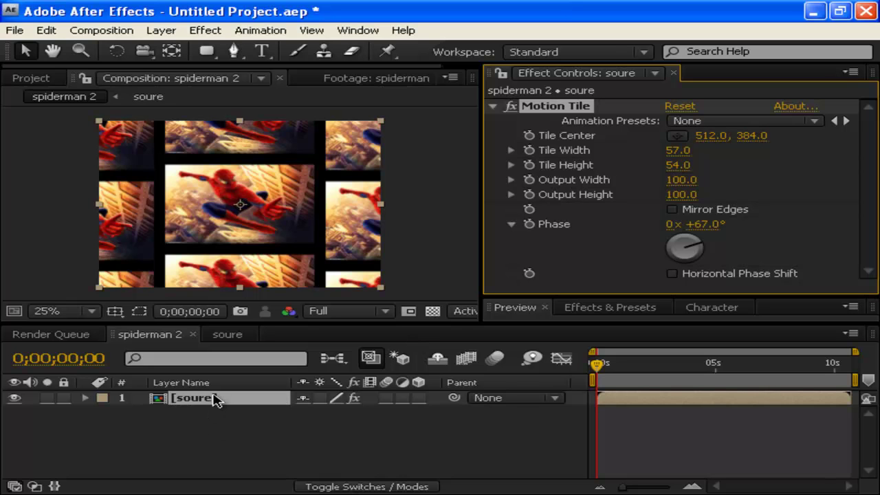
key("r")
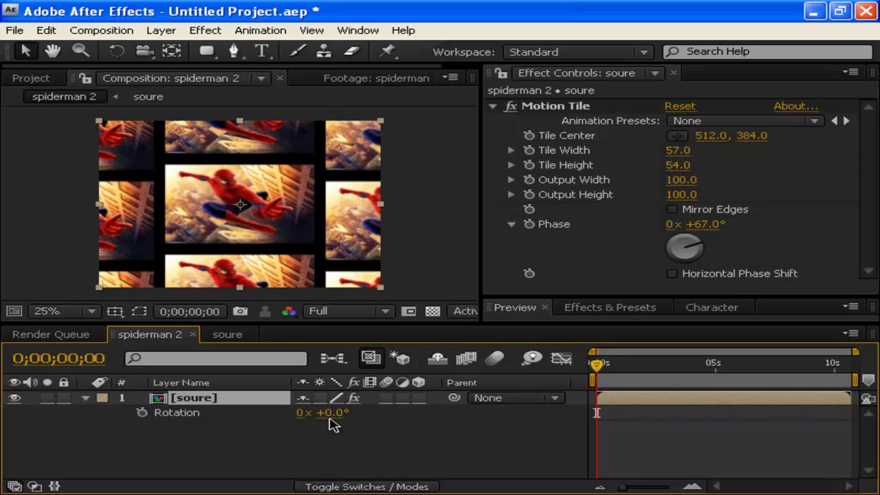
left_click_drag(342, 413, 366, 412)
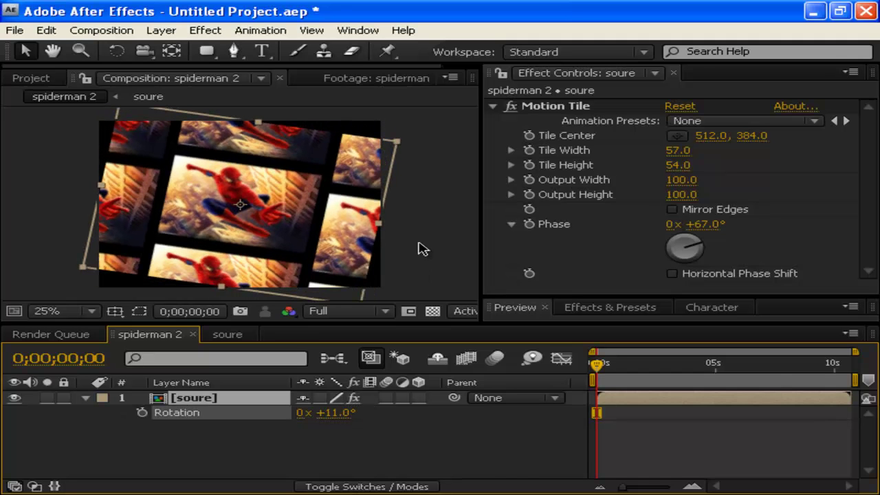
key("Return")
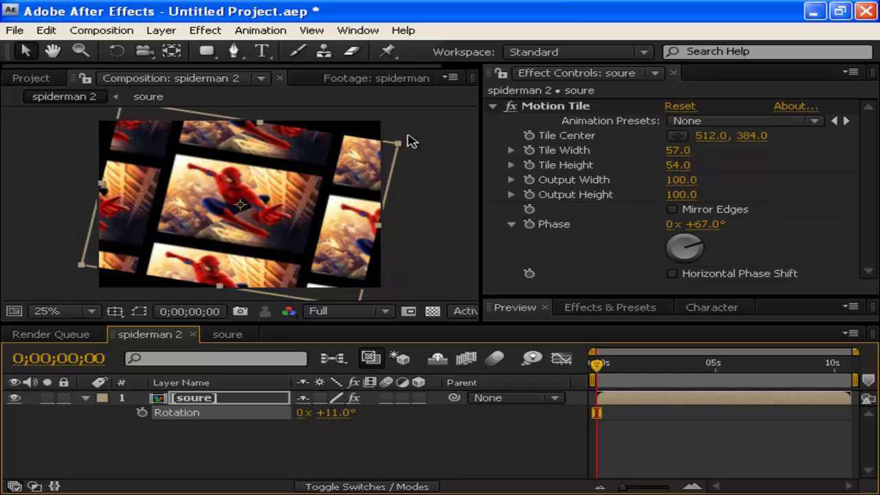
Step: Scale the tiled layer up to fill the frame and push Phase to +221°
left_click_drag(397, 143, 426, 134)
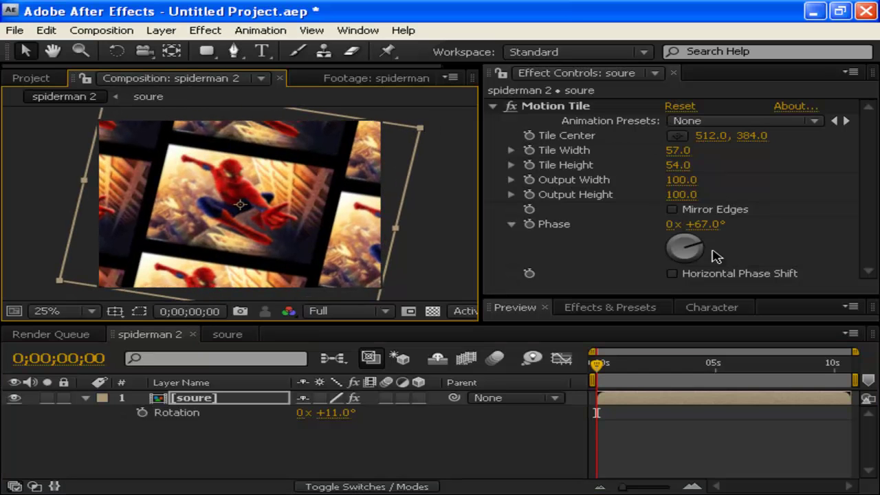
left_click(700, 267)
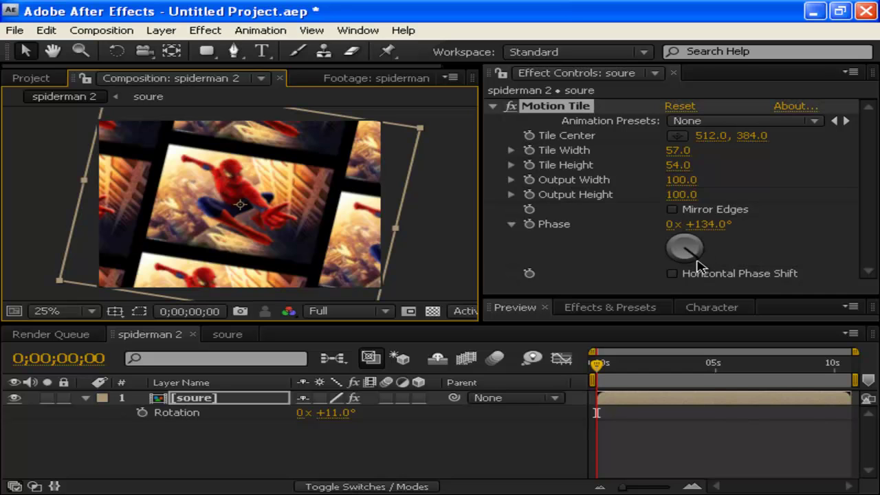
left_click_drag(698, 267, 662, 272)
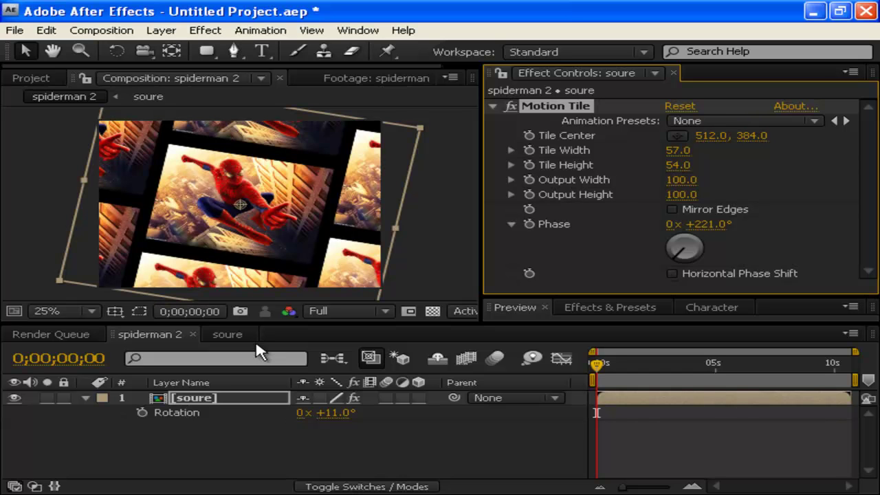
left_click(238, 338)
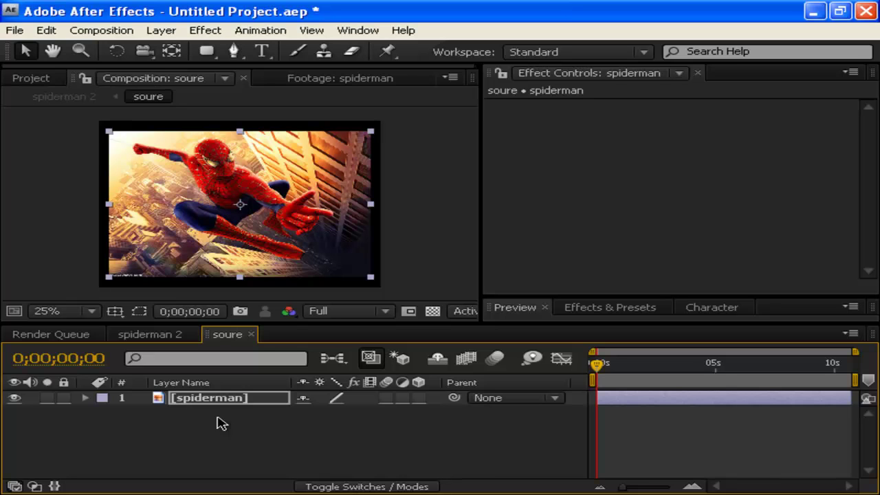
Step: Create a white 1024x768 solid, White Solid 1, and drag it down the layer stack
key("ctrl+y")
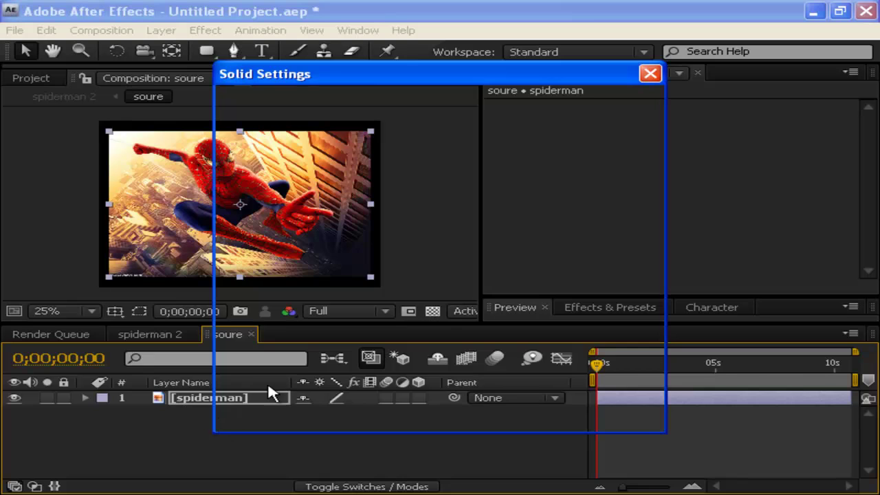
left_click(418, 363)
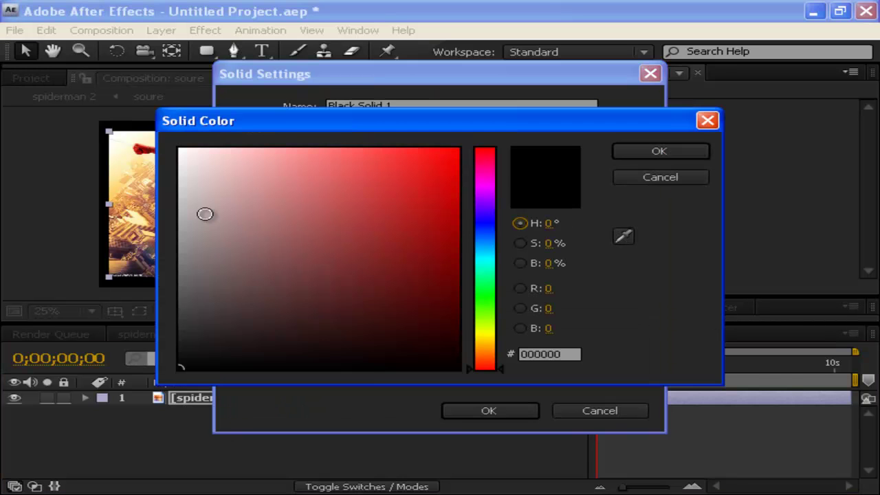
left_click(192, 193)
left_click(172, 151)
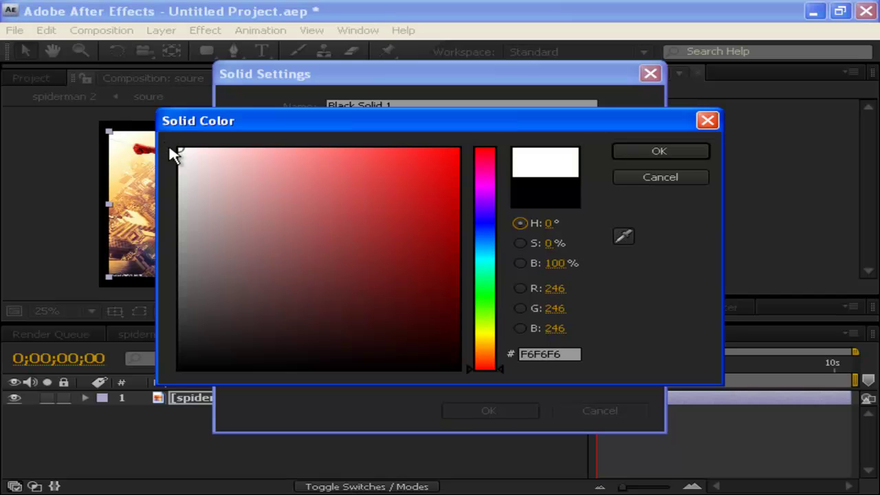
key("Return")
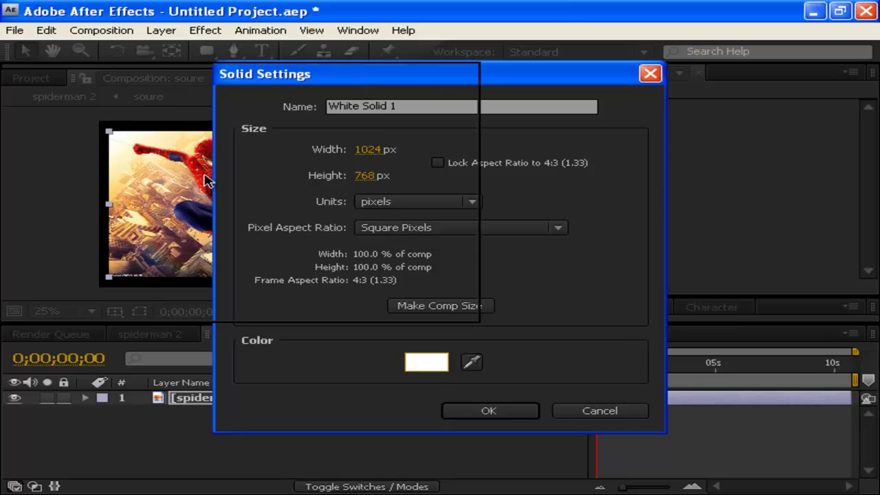
key("Return")
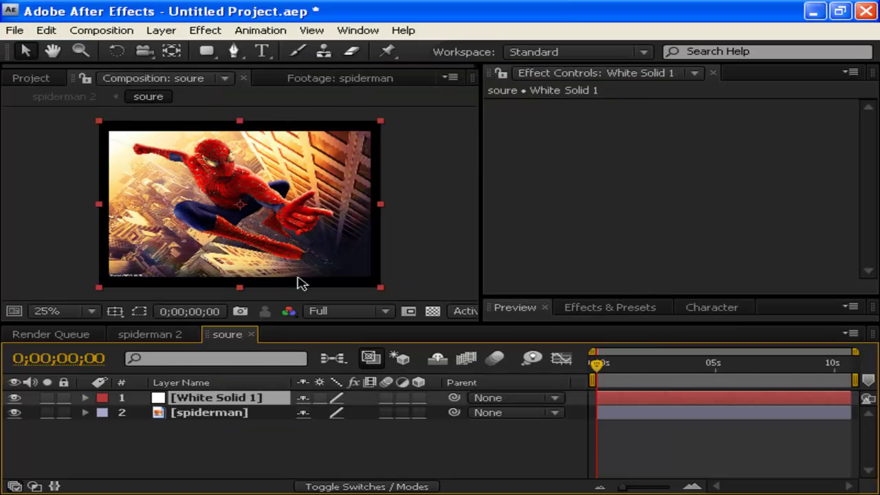
left_click_drag(253, 399, 244, 432)
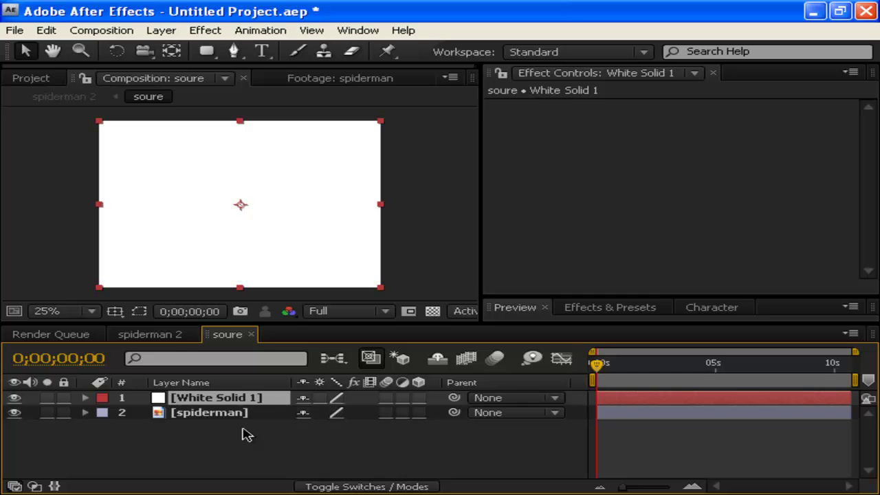
Step: Switch to spiderman 2, collapse the soure layer's properties and deselect it
left_click(159, 335)
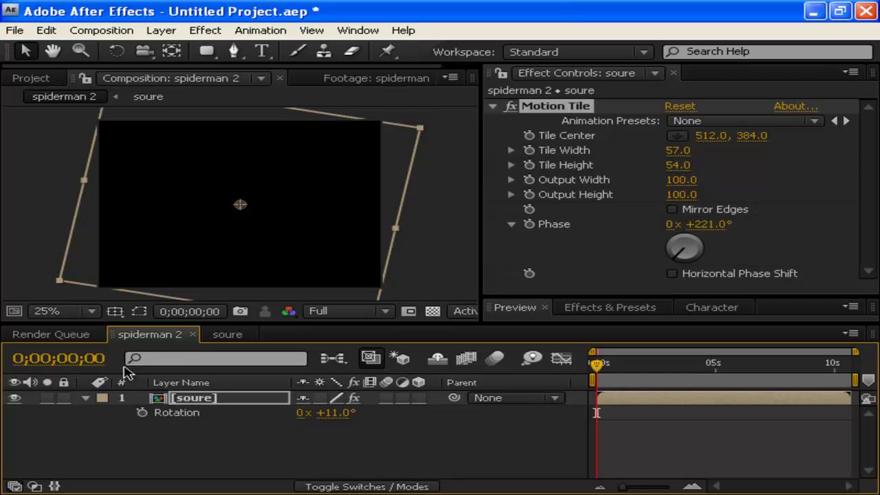
left_click(86, 398)
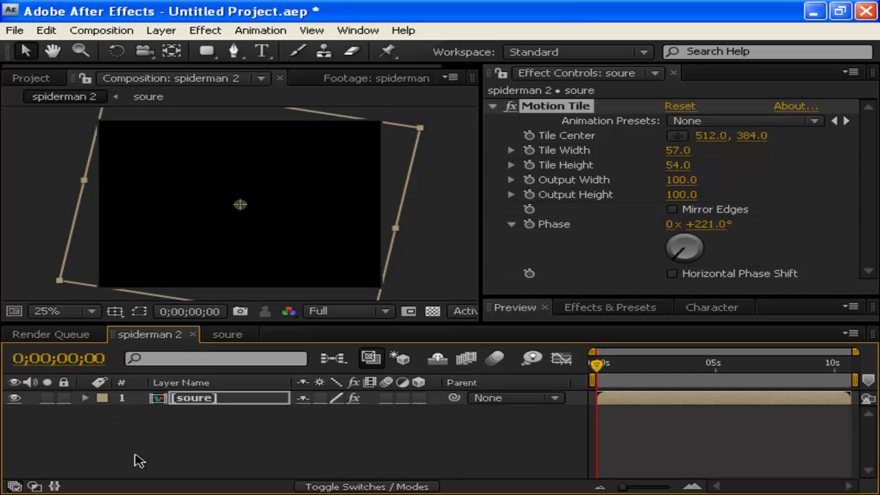
left_click(137, 461)
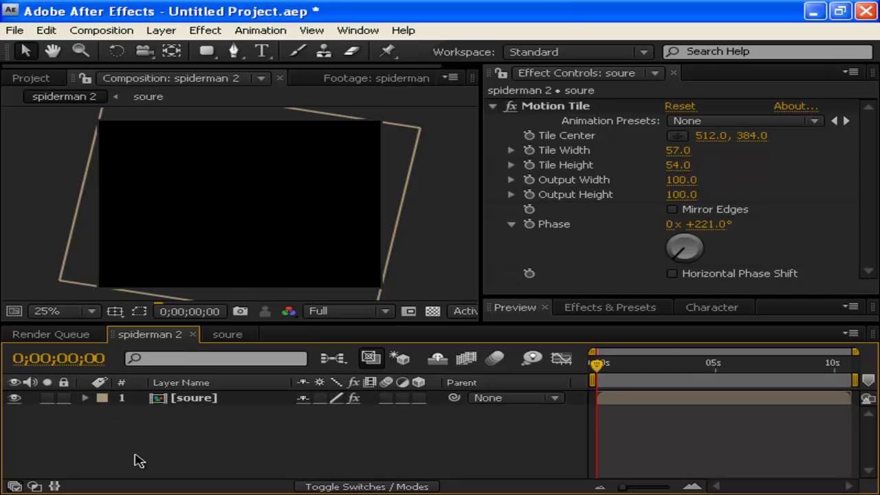